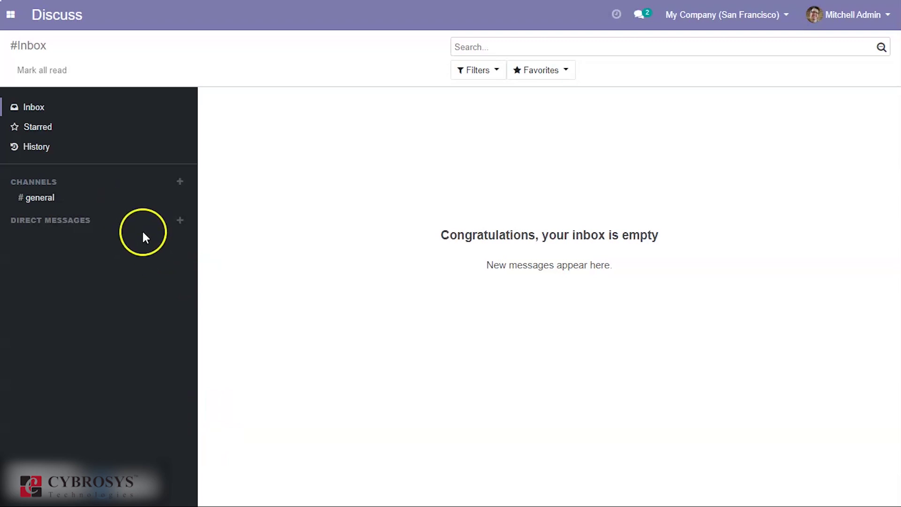
Go from the Discuss inbox to the Inventory Overview through the apps menu.
left_click(11, 14)
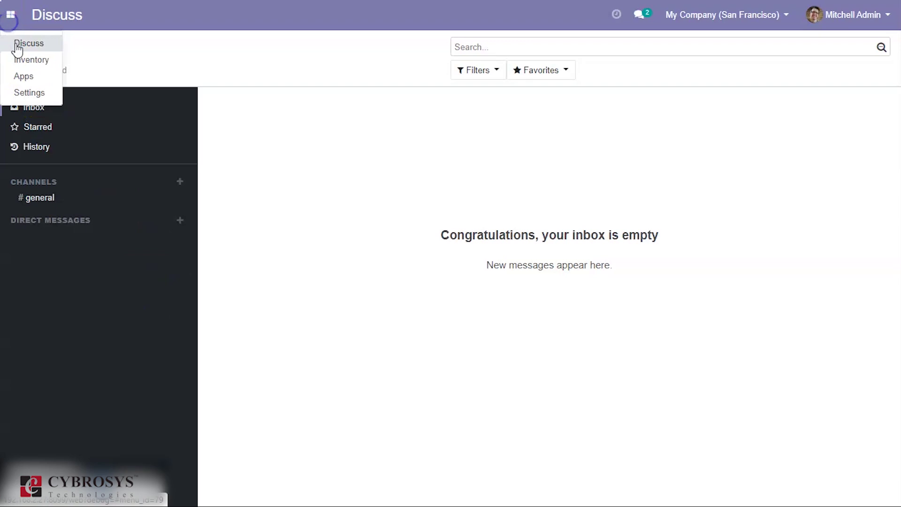
left_click(32, 60)
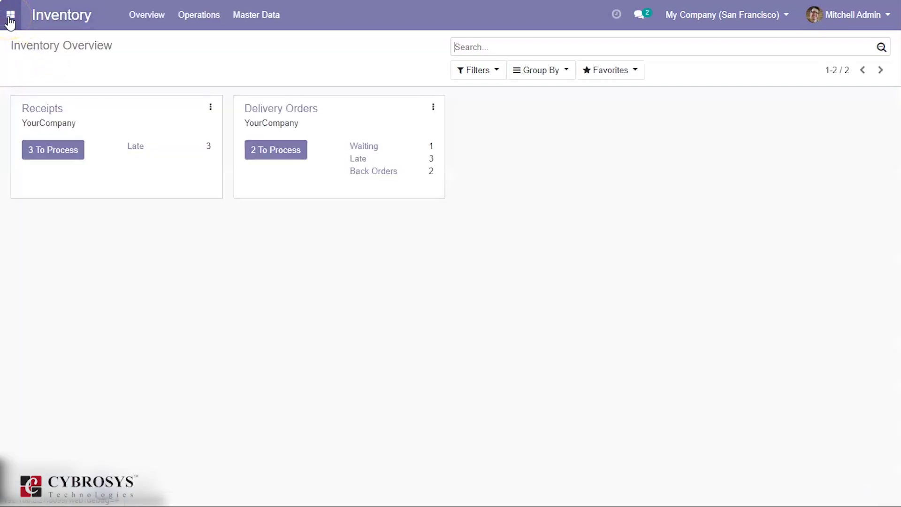
Open Mitchell Admin's user record from Settings > Users & Companies > Users.
left_click(10, 15)
left_click(36, 88)
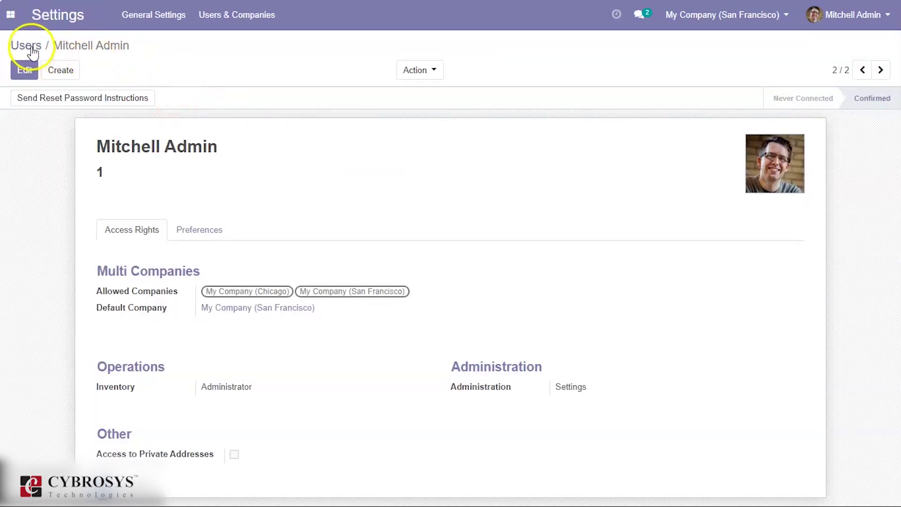
left_click(262, 20)
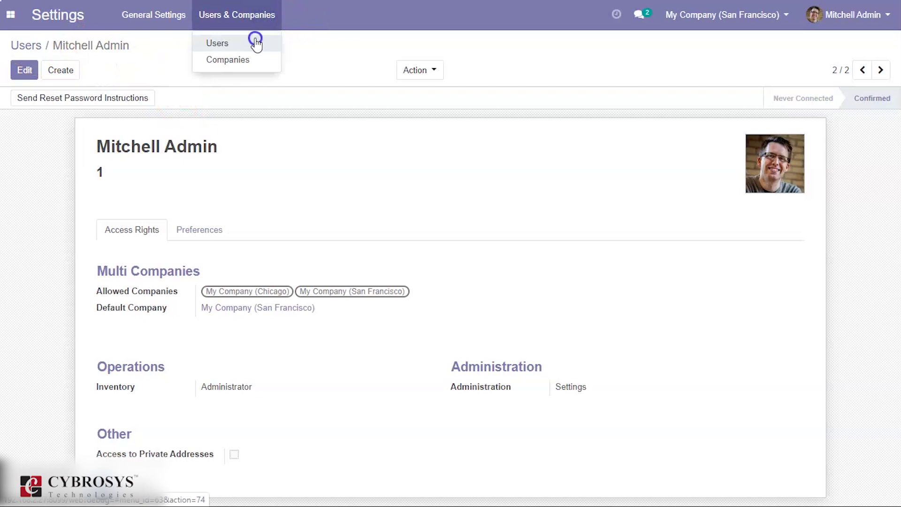
left_click(256, 42)
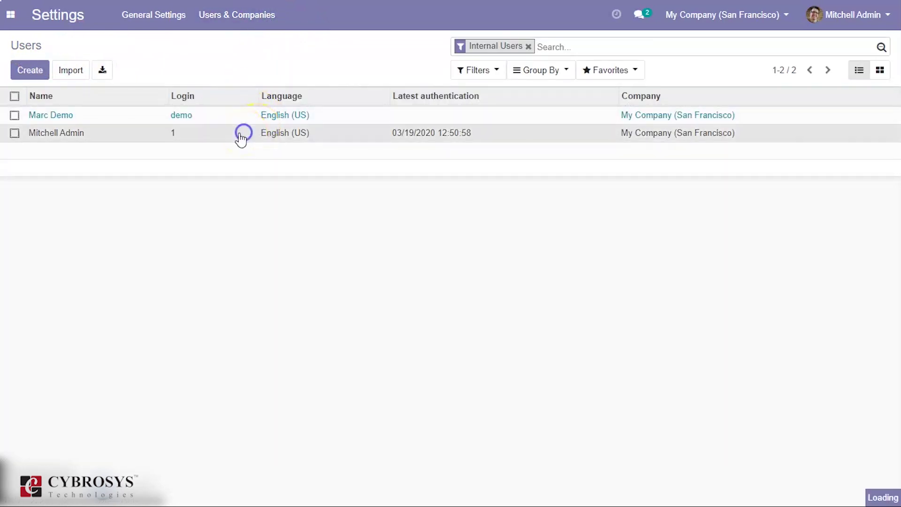
left_click(243, 134)
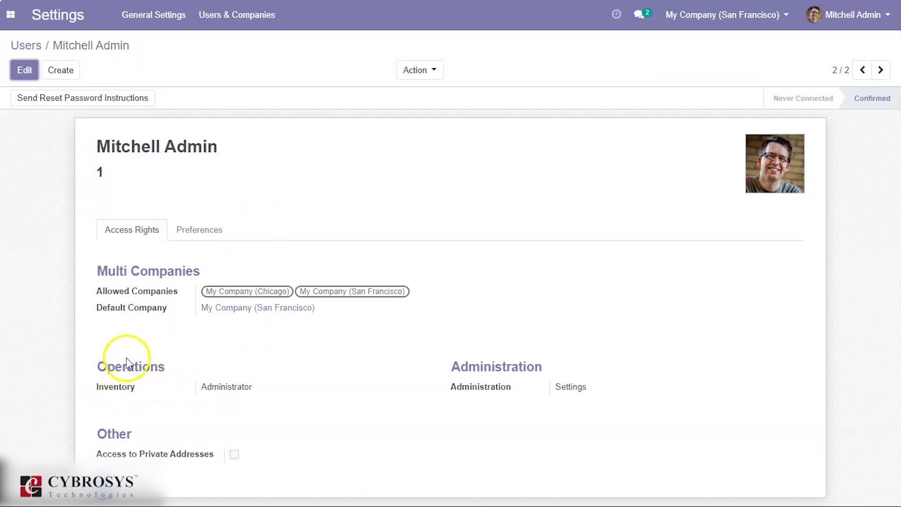
Set Mitchell Admin's Inventory access level to User and save the record.
key("alt+a")
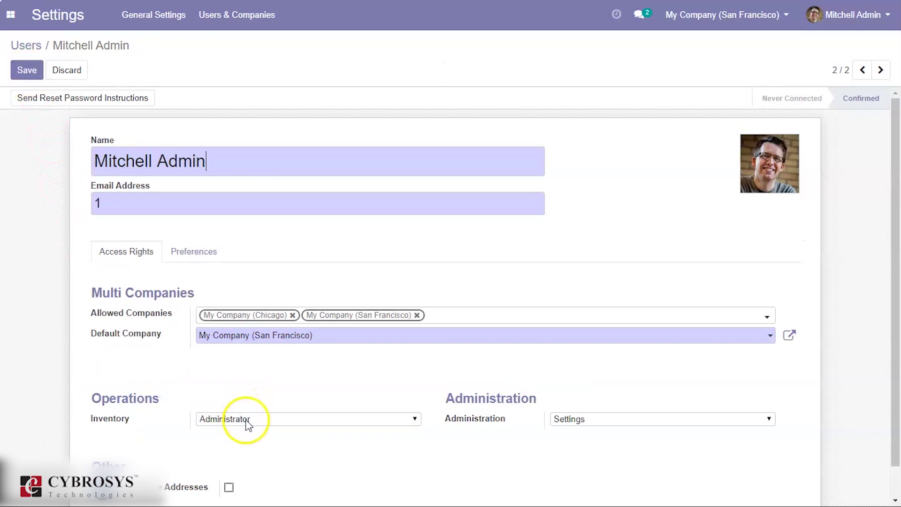
left_click(246, 418)
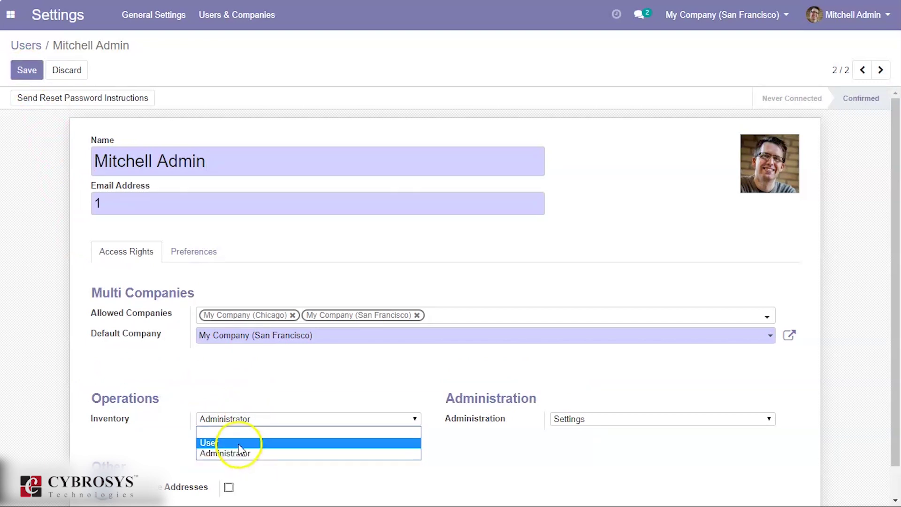
left_click(239, 442)
left_click(27, 70)
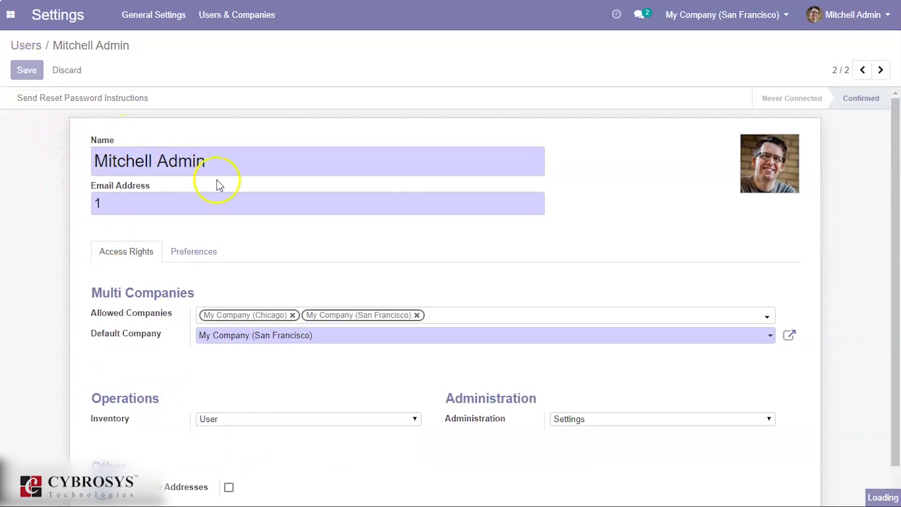
scroll(219, 141, "down", 2)
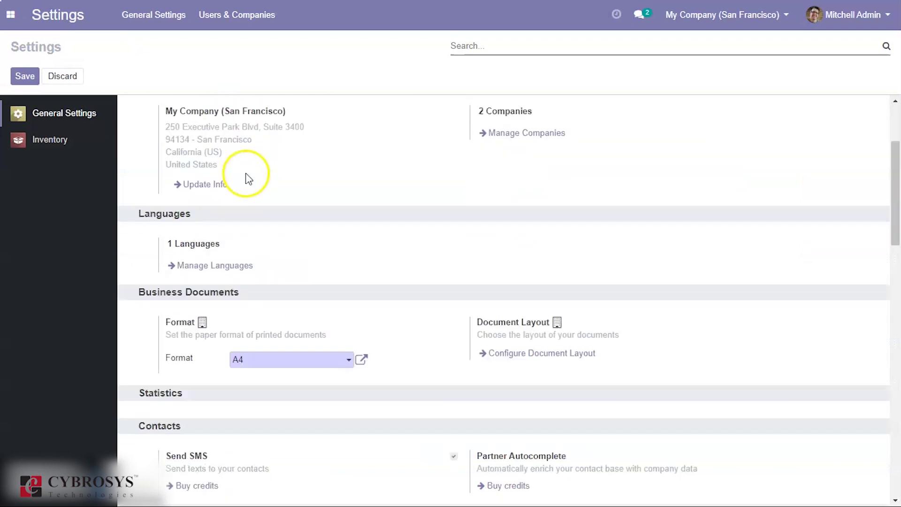
scroll(247, 177, "down", 8)
scroll(260, 312, "down", 10)
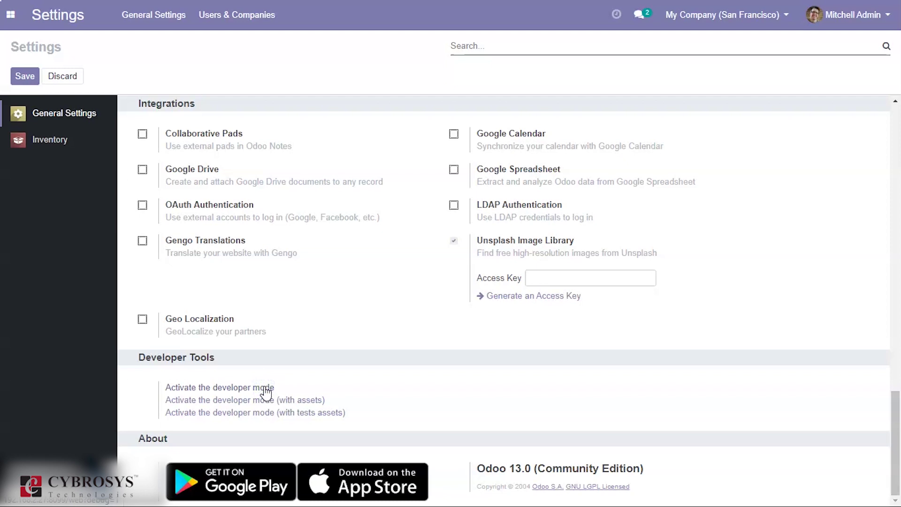
Activate developer mode, then return to the Settings app.
left_click(265, 389)
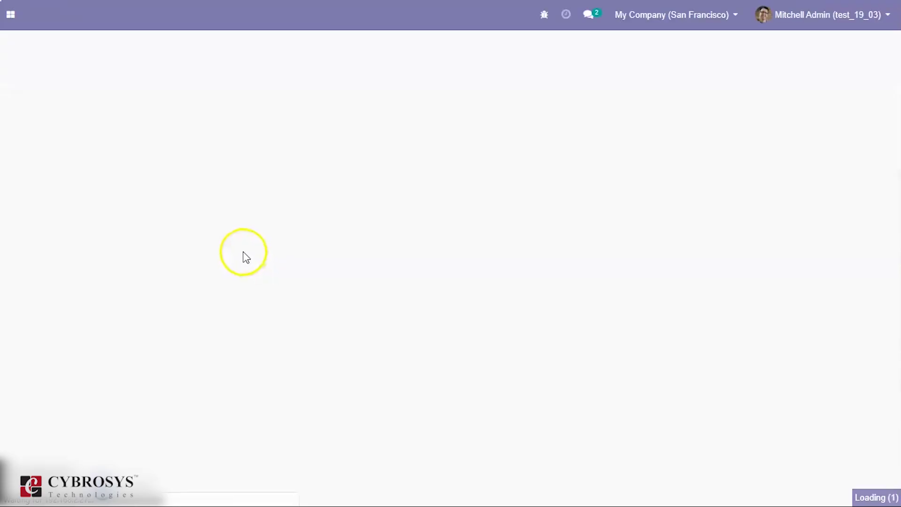
left_click(11, 14)
left_click(32, 90)
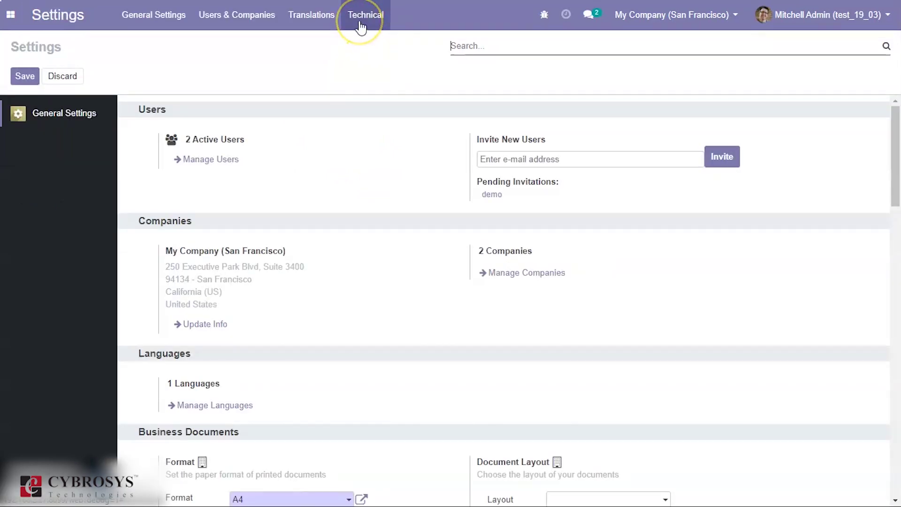
Search Technical > Models for 'stock' and show the Transfer model's Access Rights.
left_click(360, 21)
scroll(401, 113, "down", 5)
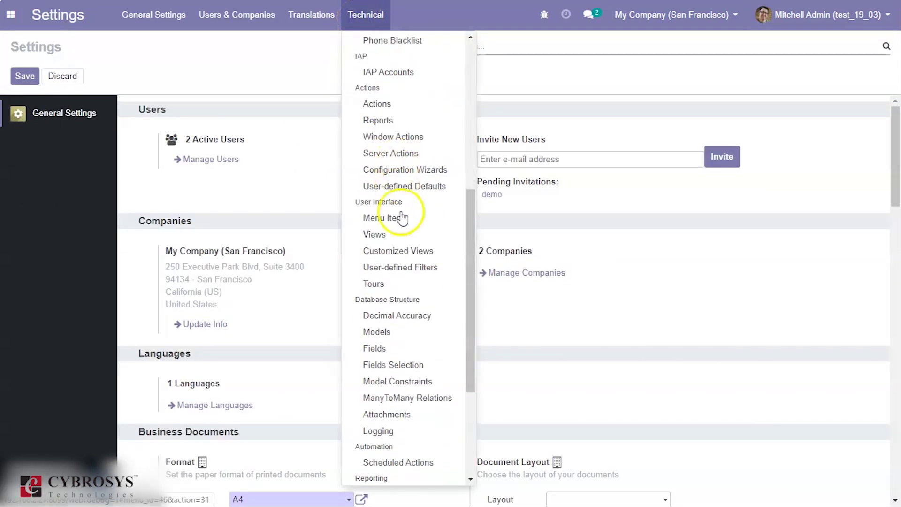
left_click(378, 332)
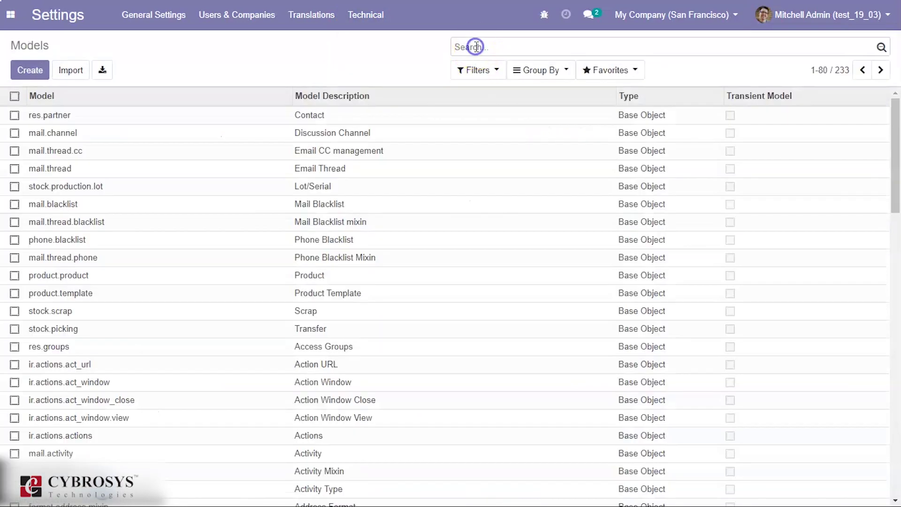
type("stock")
key("Return")
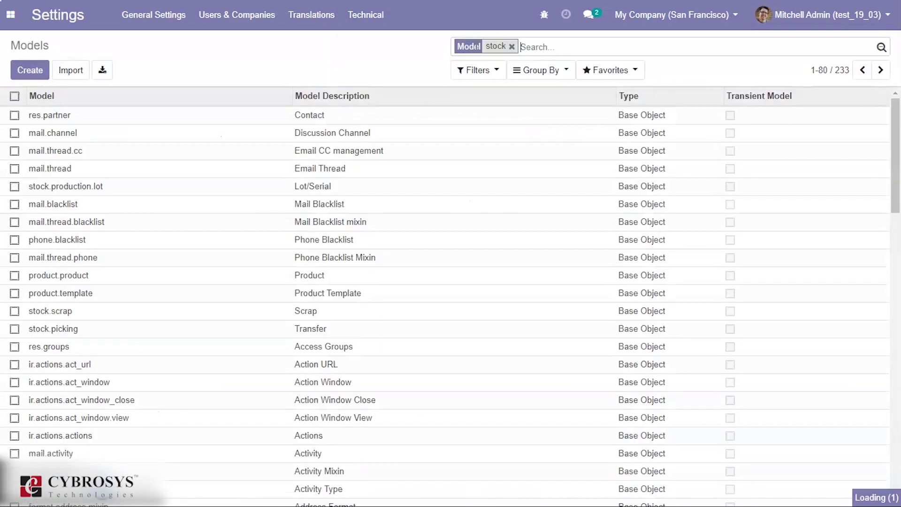
left_click(167, 158)
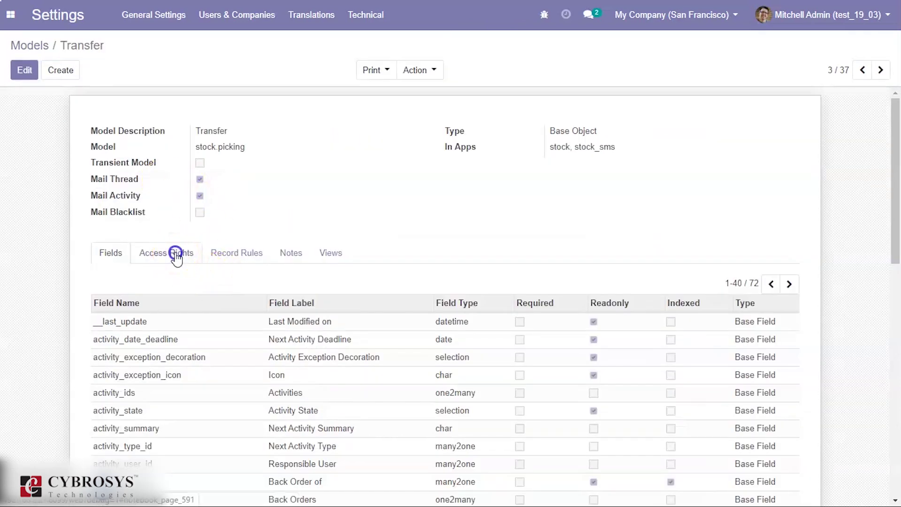
left_click(176, 257)
mouse_move(171, 252)
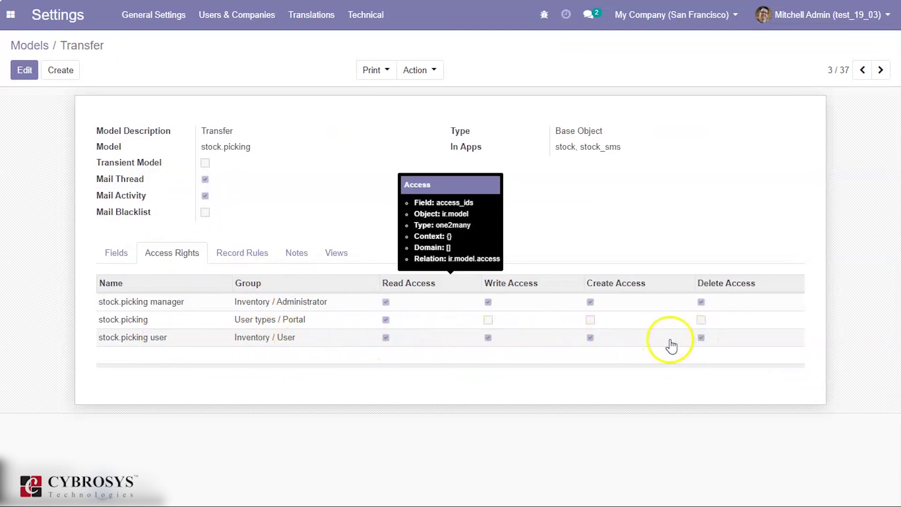
Untick Write, Create and Delete for Inventory / User on stock.picking, and save.
left_click(22, 71)
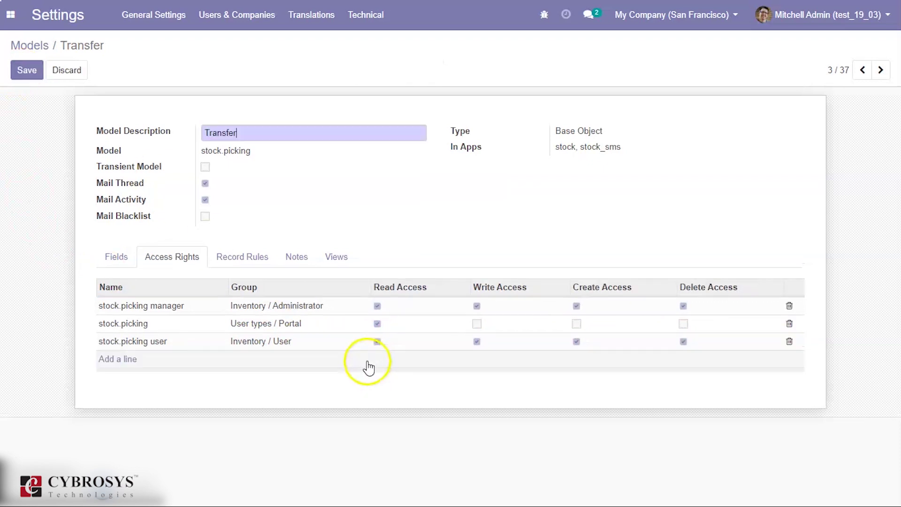
left_click(477, 347)
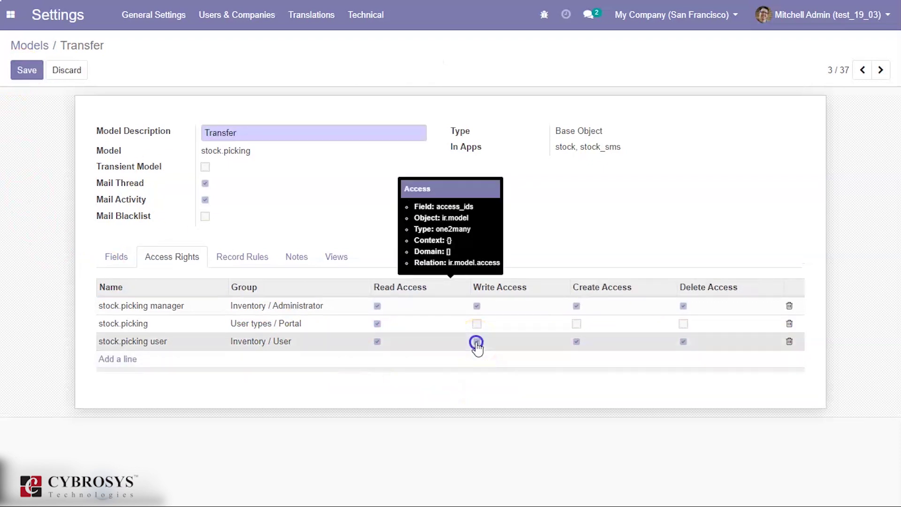
left_click(478, 342)
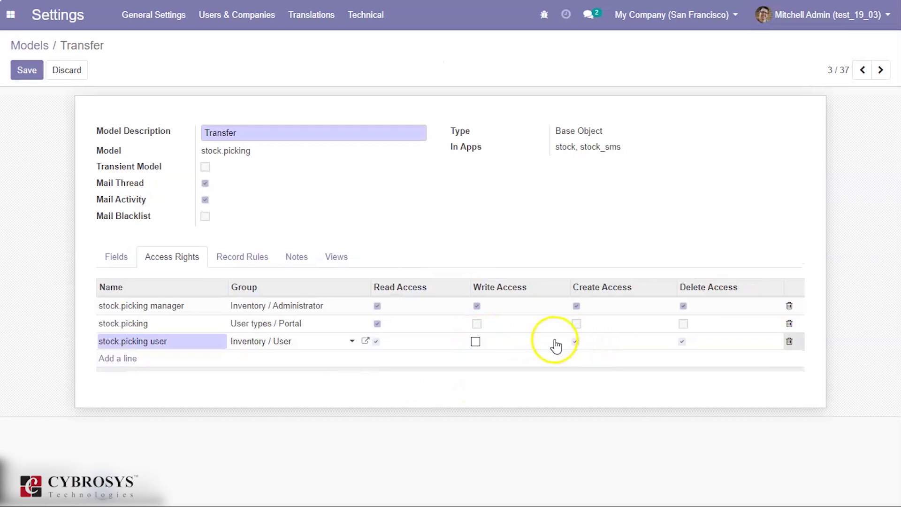
left_click(576, 342)
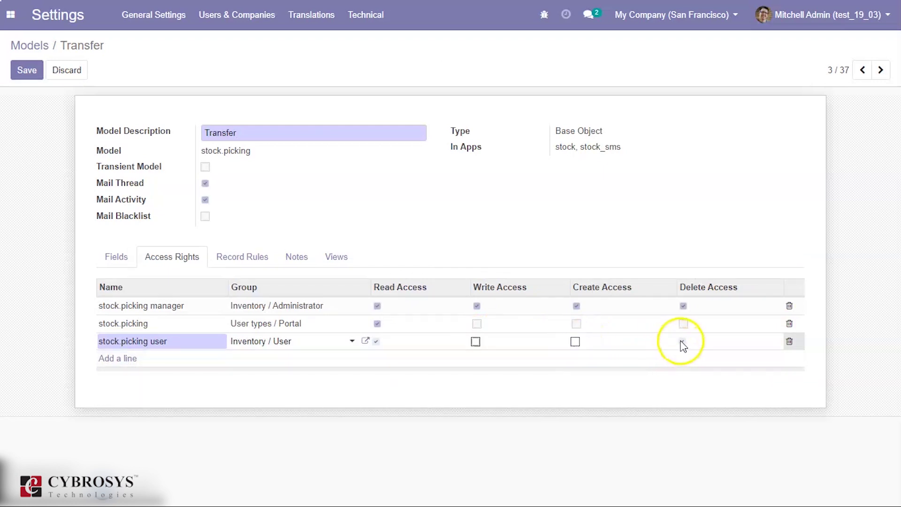
left_click(683, 342)
left_click(27, 71)
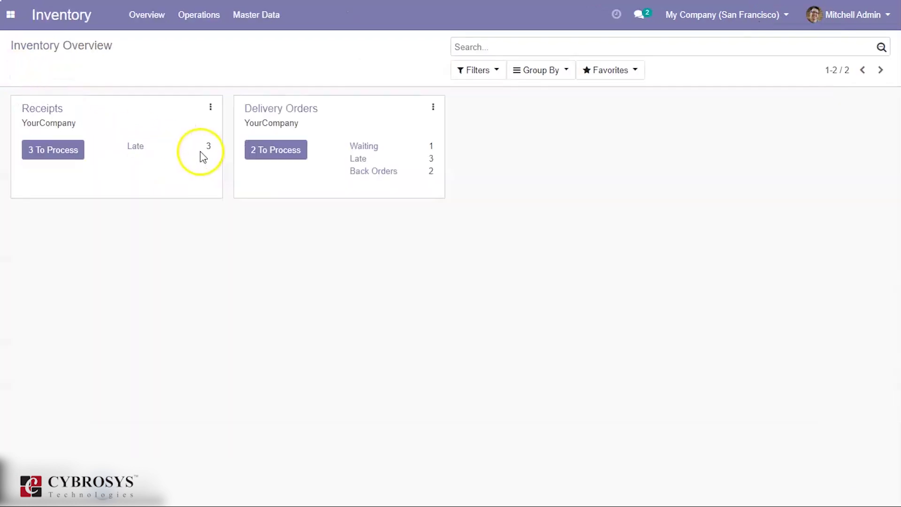
Browse Inventory Transfers, open delivery WH/OUT/00007, and return to the list.
left_click(42, 28)
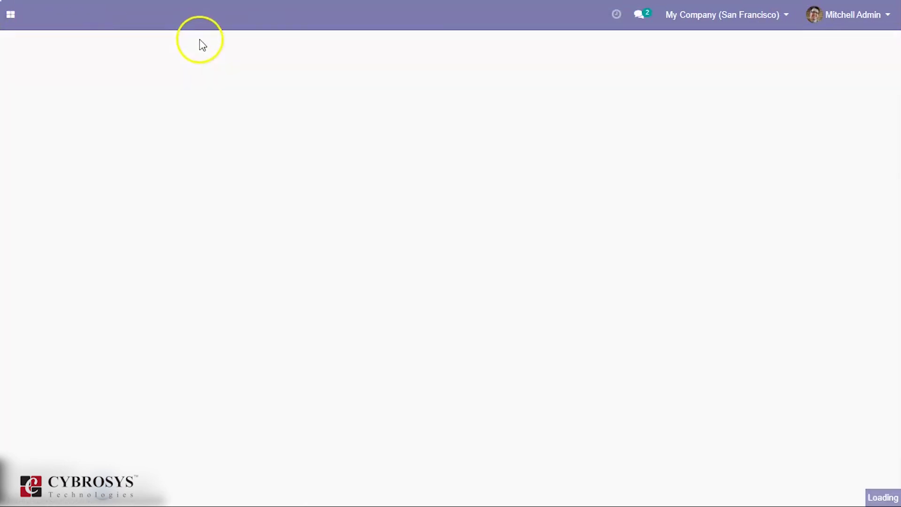
left_click(204, 21)
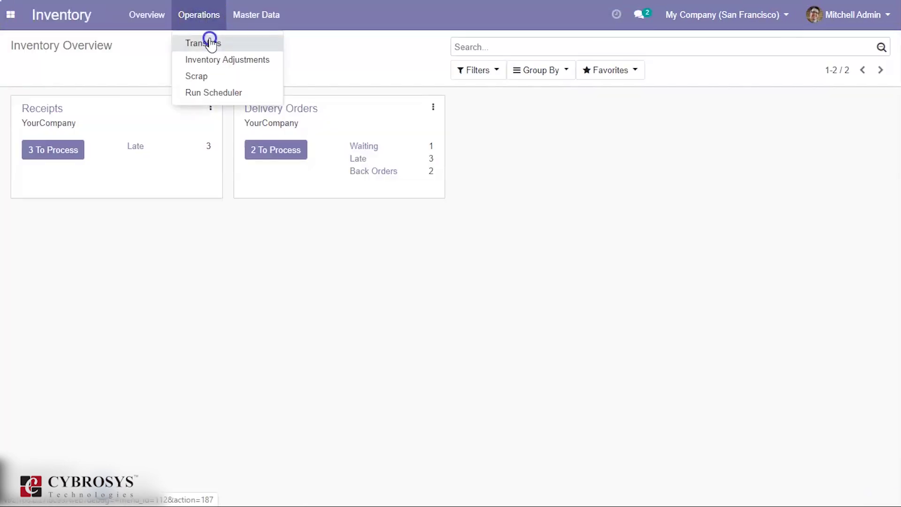
left_click(206, 43)
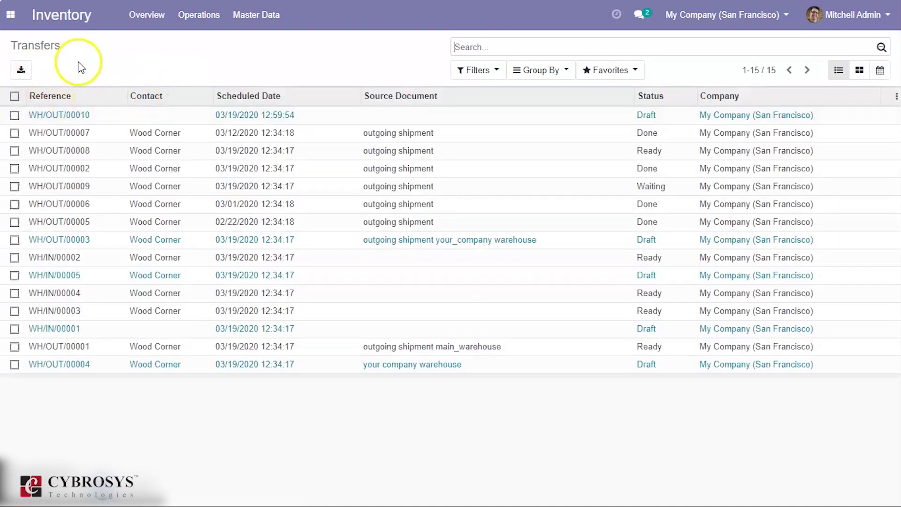
left_click(90, 136)
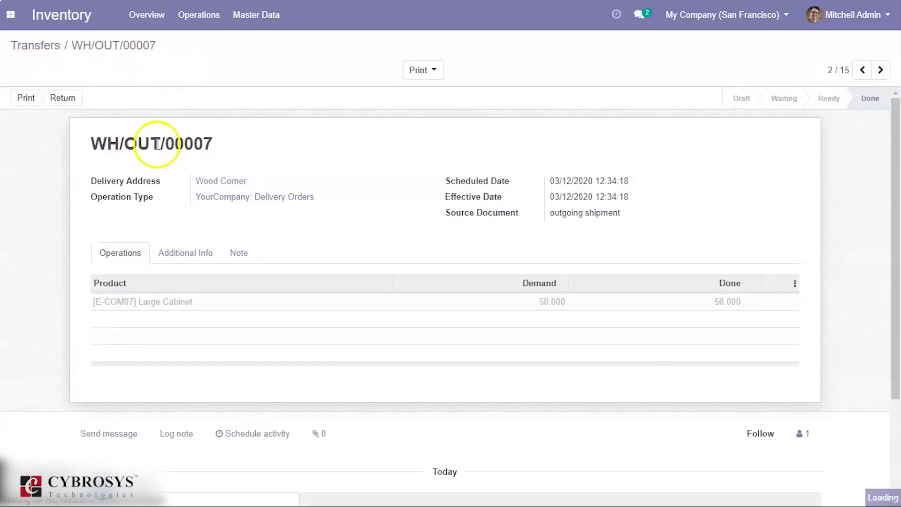
left_click(37, 47)
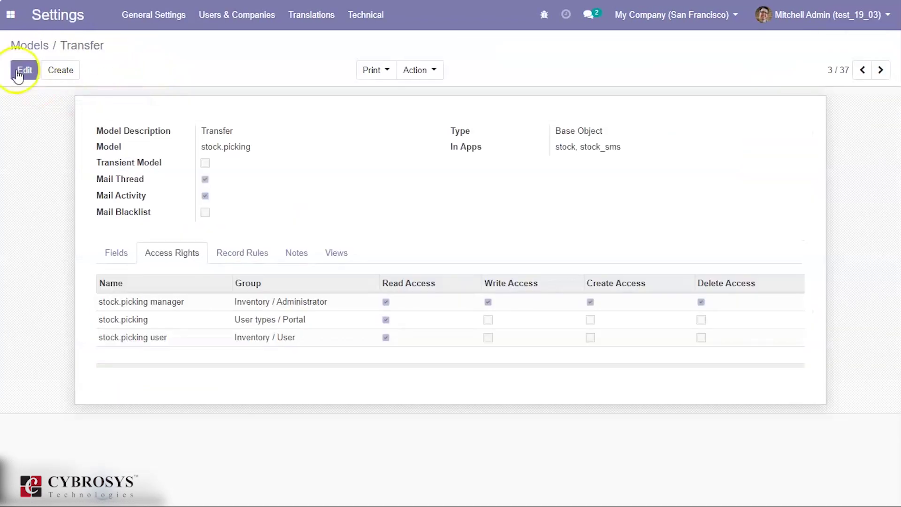
Re-enable Write and Create for Inventory / User on stock.picking, and save.
left_click(24, 70)
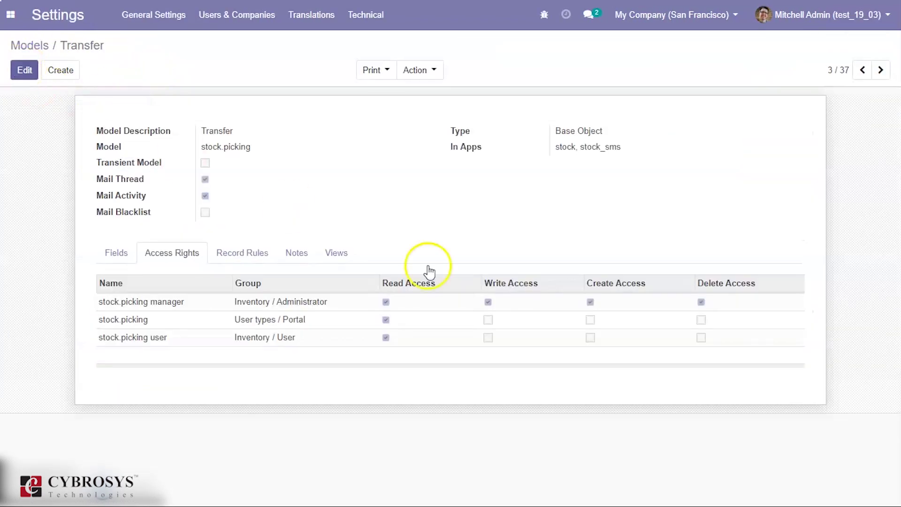
left_click(477, 342)
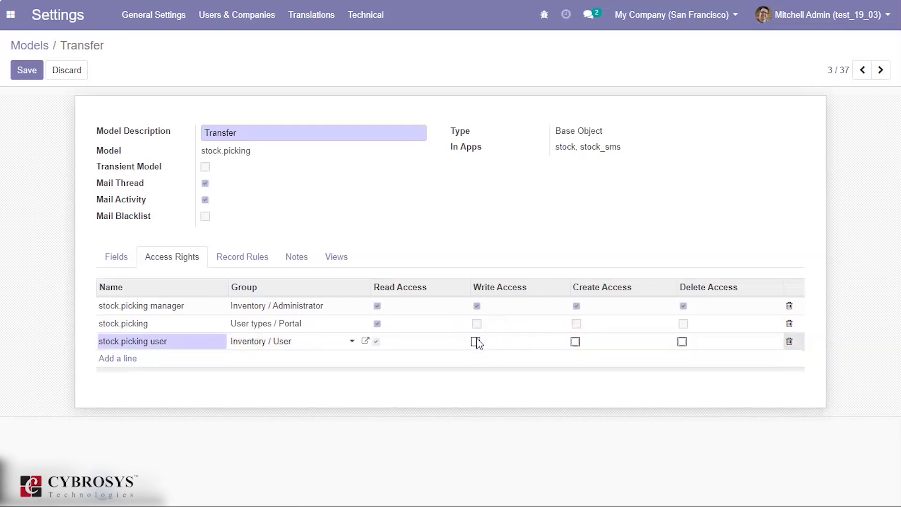
left_click(27, 70)
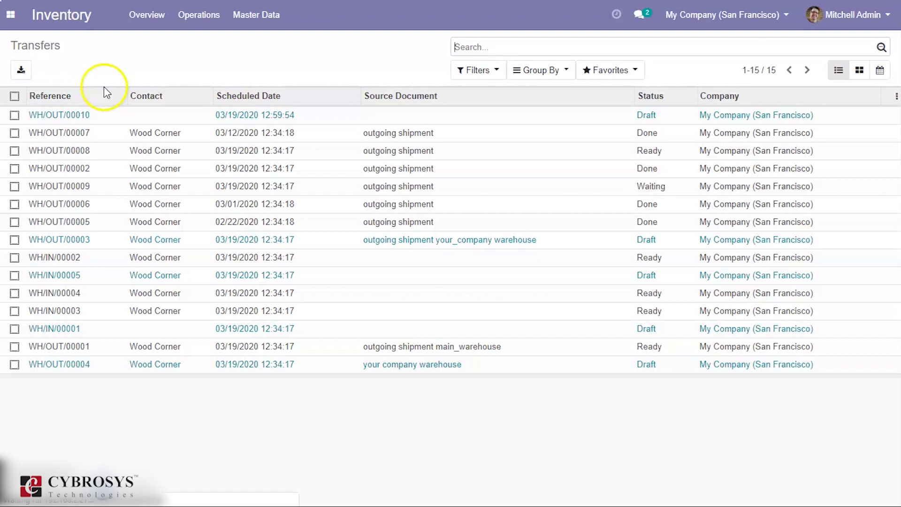
After reloading, create and save a YourCompany: Delivery Orders transfer, WH/OUT/00011.
key("F5")
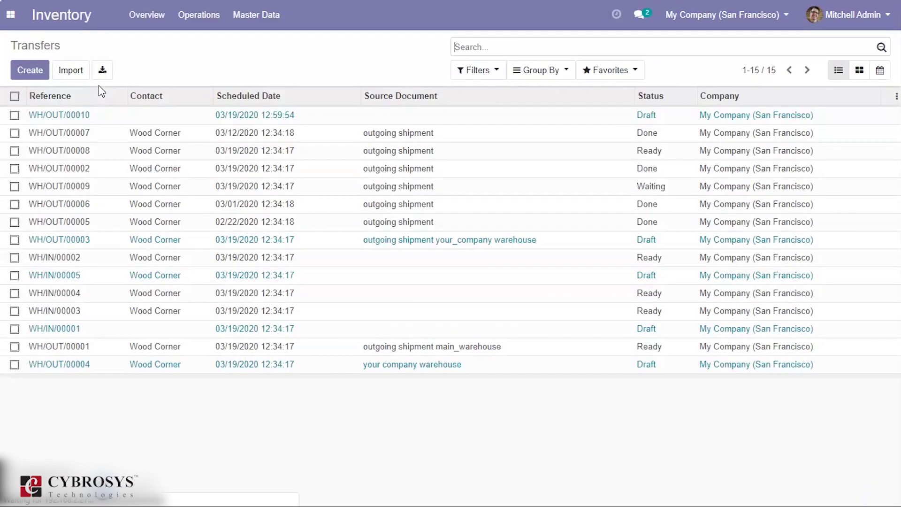
left_click(20, 76)
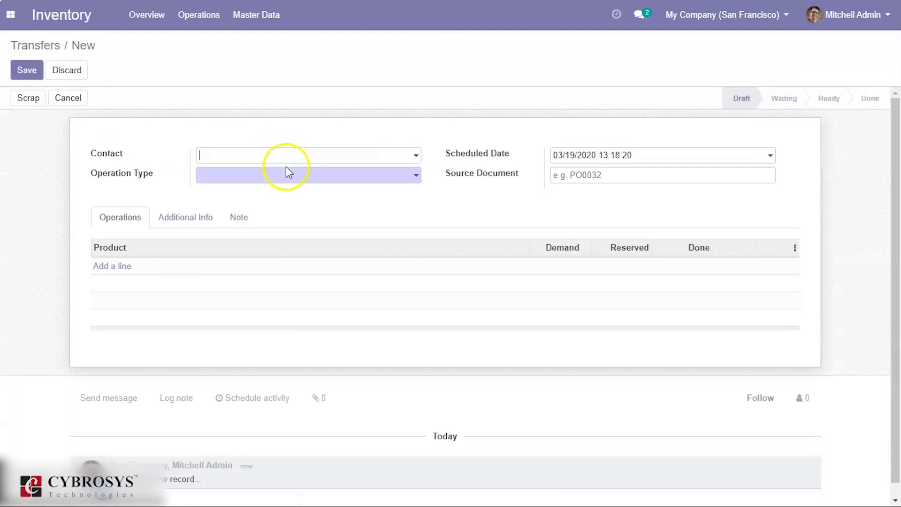
left_click(285, 174)
left_click(279, 209)
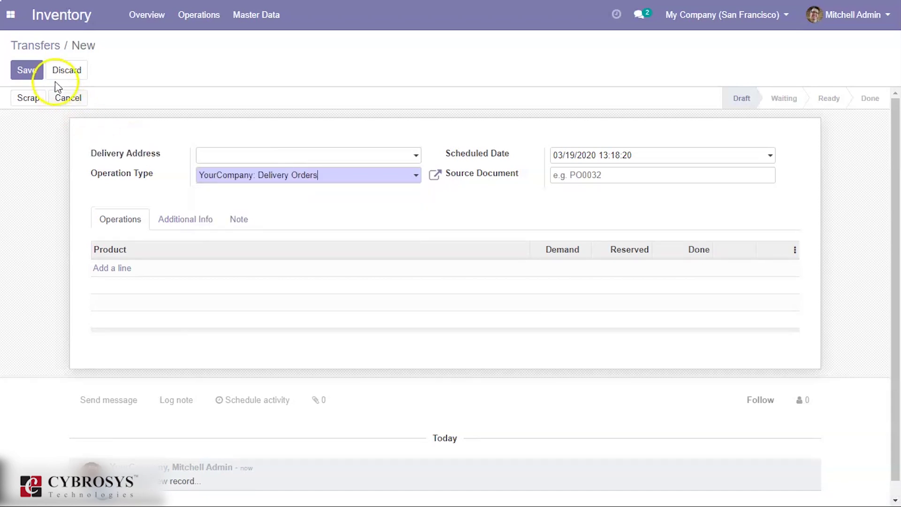
left_click(29, 71)
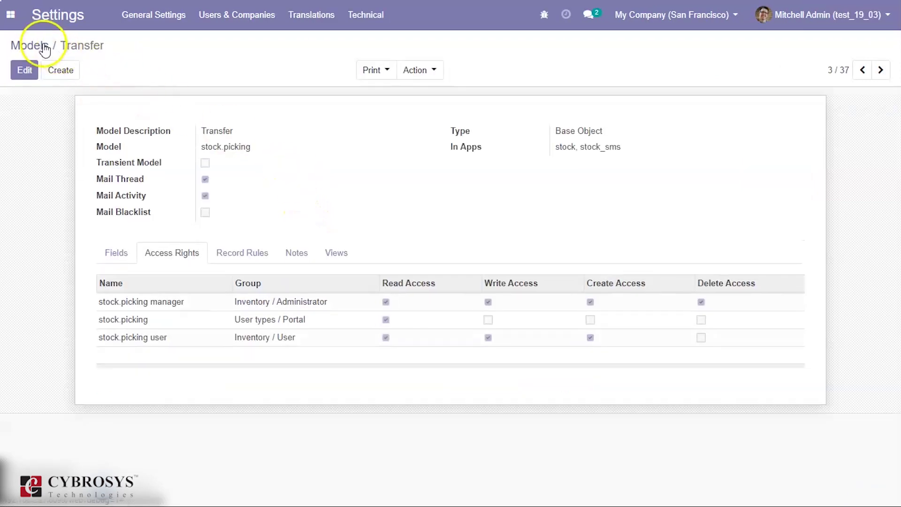
Search Technical > Menu Items for 'transfer' to isolate Inventory/Operations/Transfers.
left_click(373, 18)
scroll(384, 54, "down", 3)
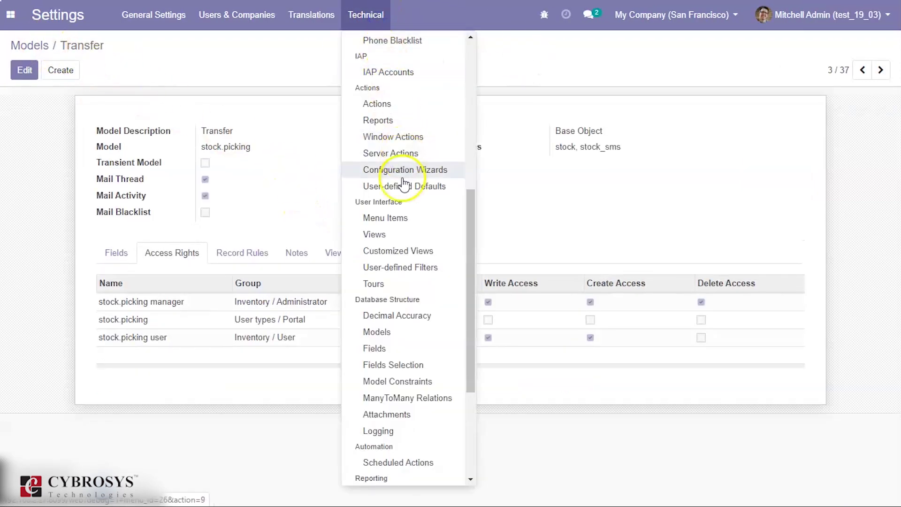
scroll(400, 289, "down", 3)
scroll(400, 316, "up", 3)
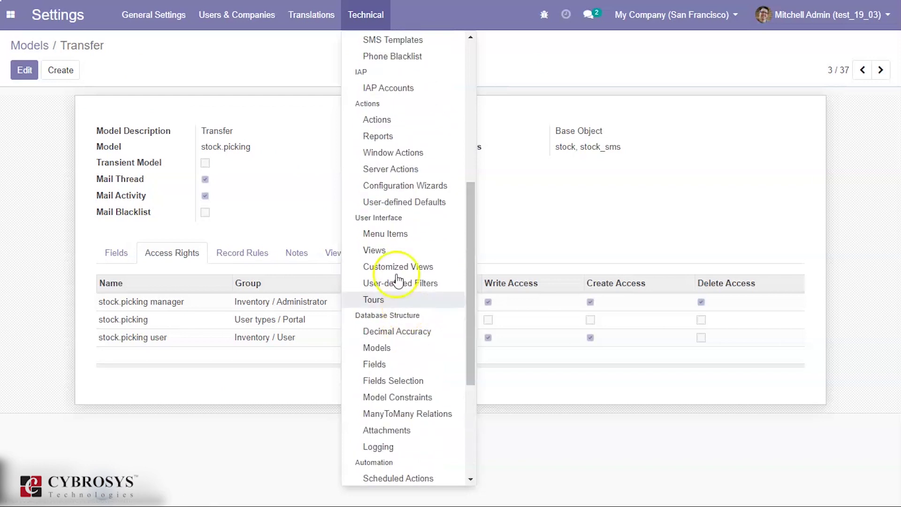
left_click(394, 234)
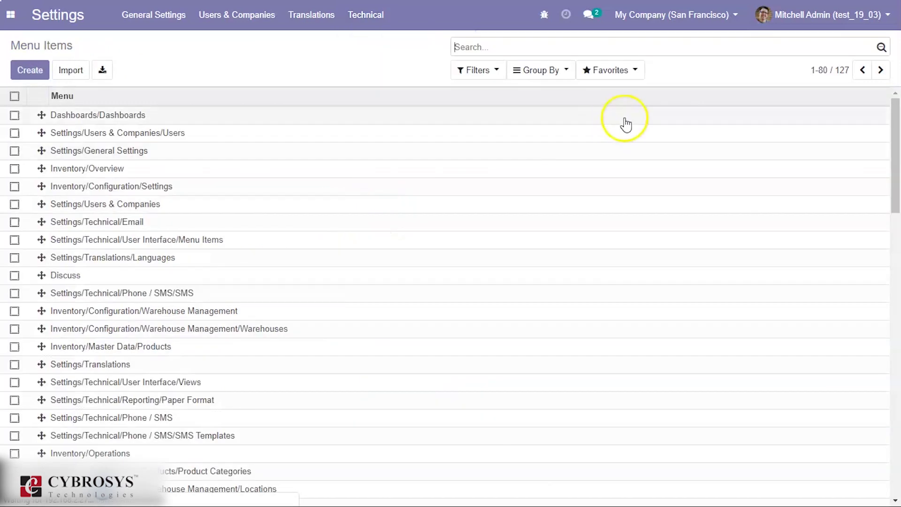
type("transfer")
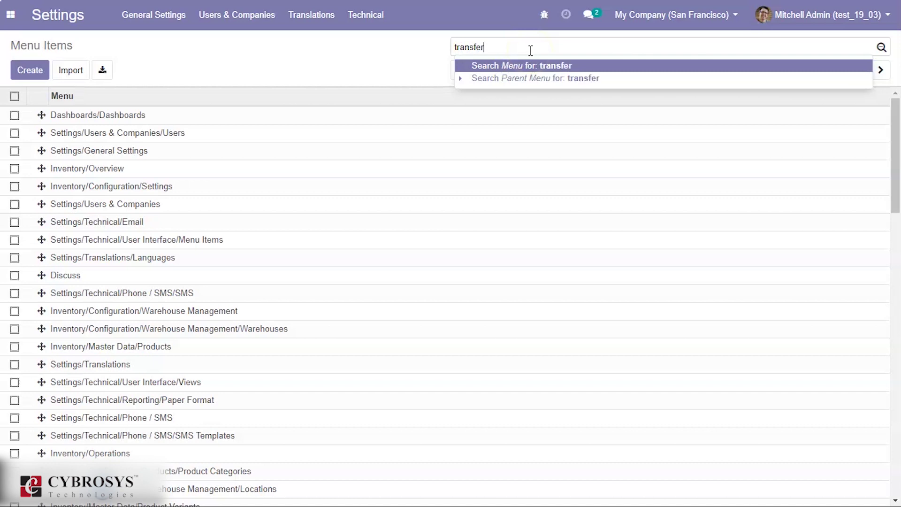
key("Return")
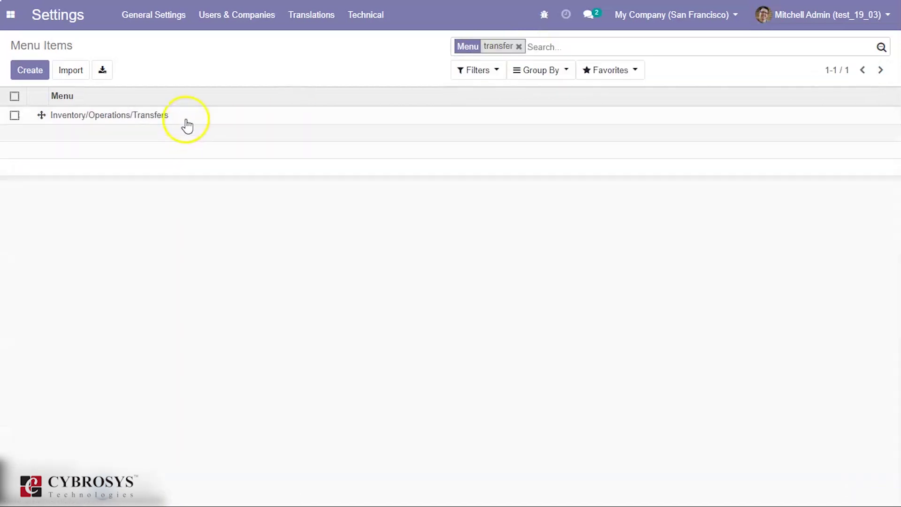
Delete the Inventory / User group from the Transfers menu item and save.
left_click(183, 117)
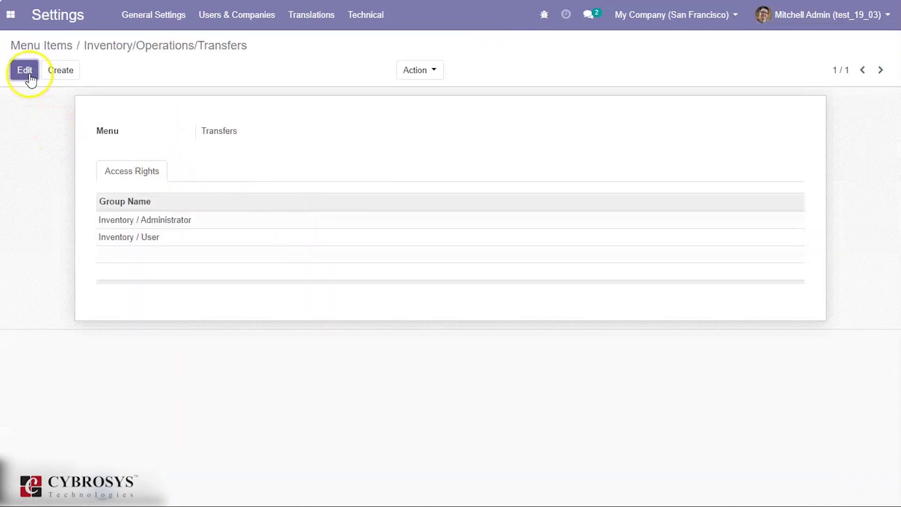
left_click(26, 69)
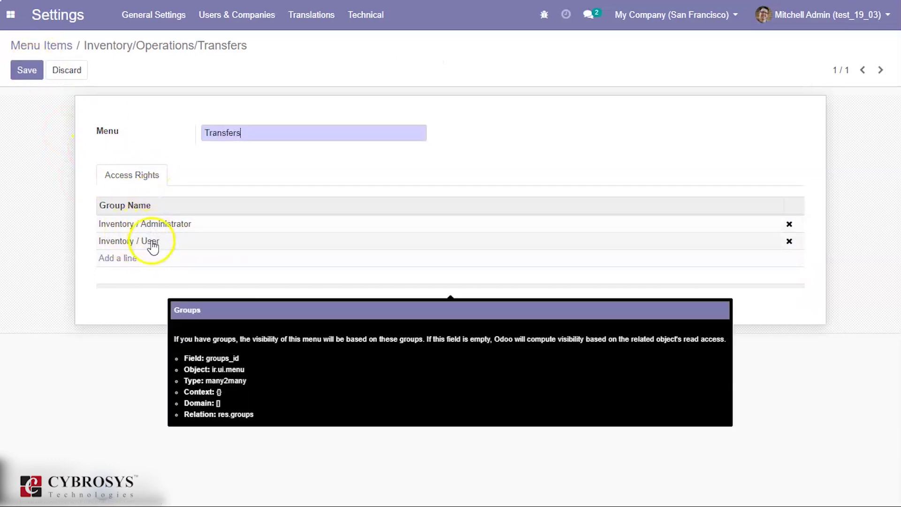
left_click(789, 241)
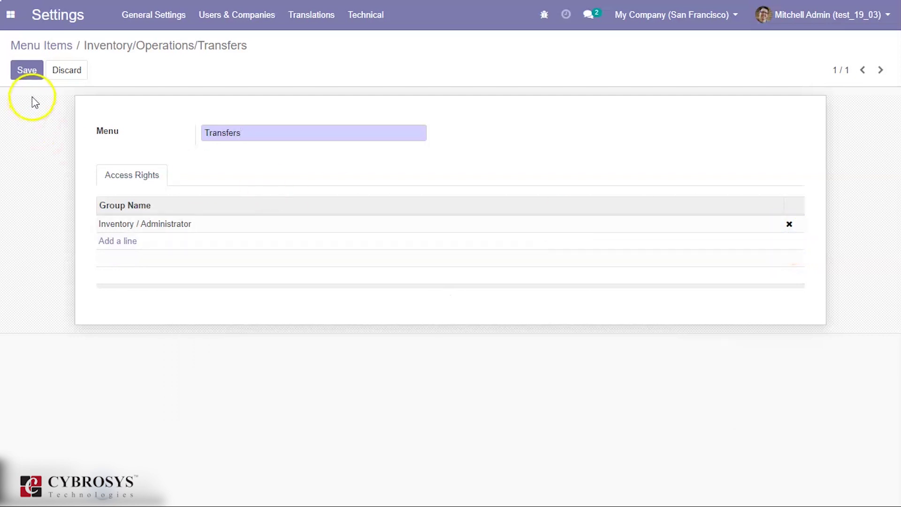
left_click(28, 72)
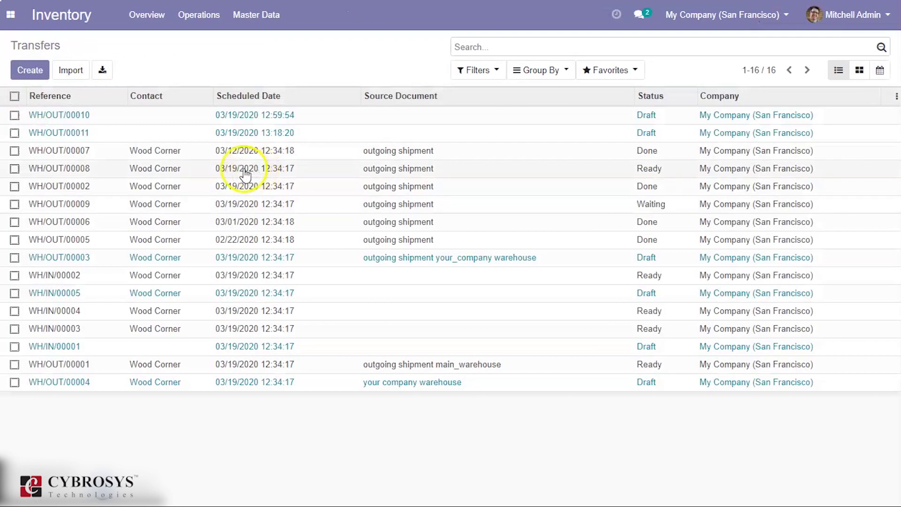
Return to the Inventory Overview and check that Operations no longer lists Transfers.
left_click(155, 20)
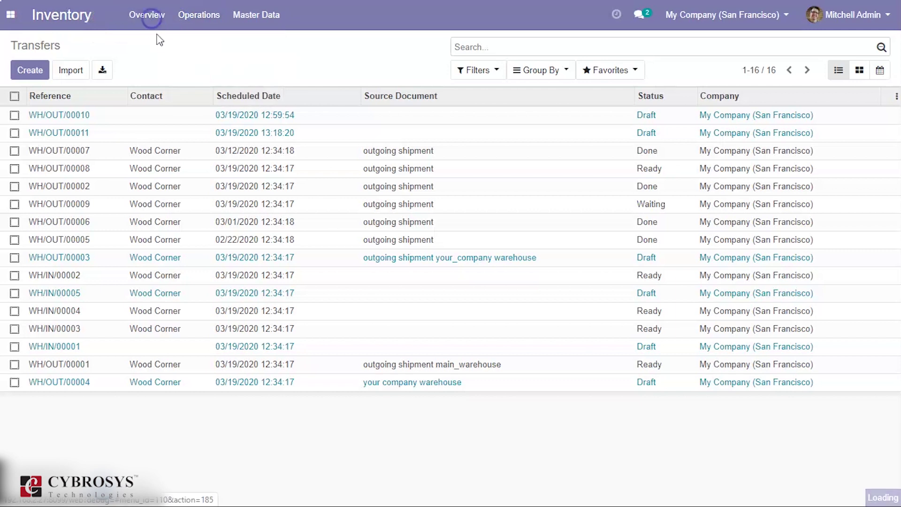
left_click(190, 21)
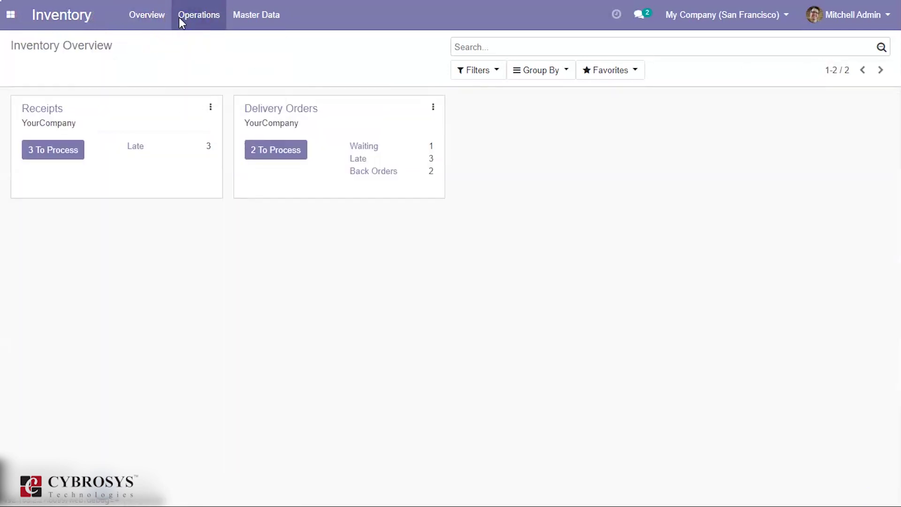
left_click(190, 21)
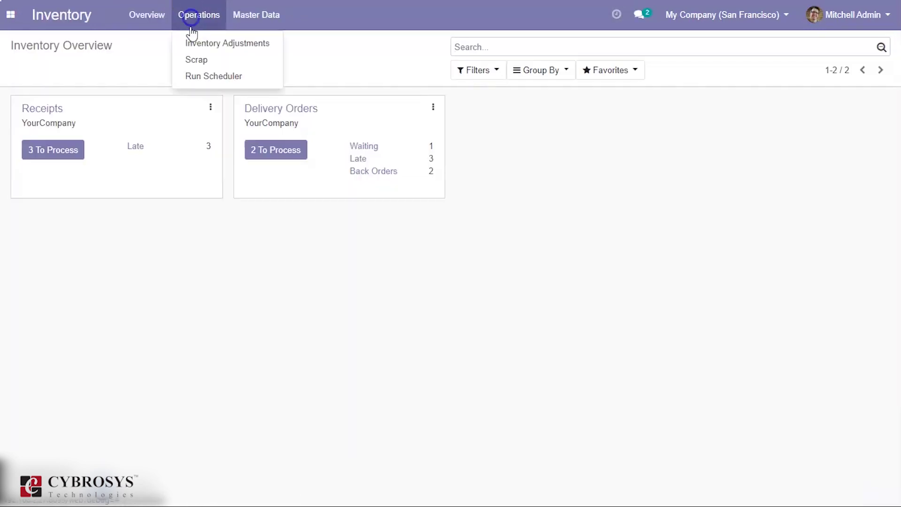